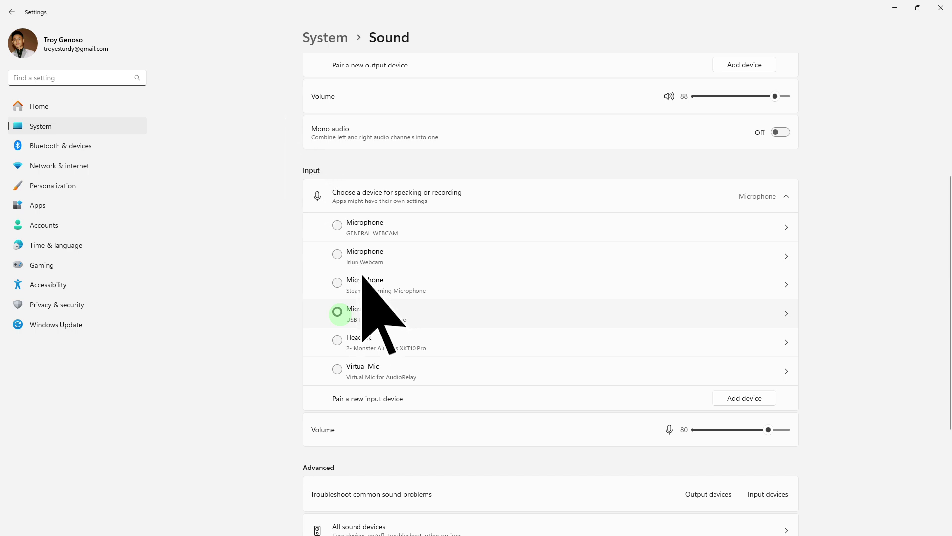
# Open the Properties page of the Microphone (USB PnP Audio Device) to see its input volume.
pyautogui.click(341, 314)
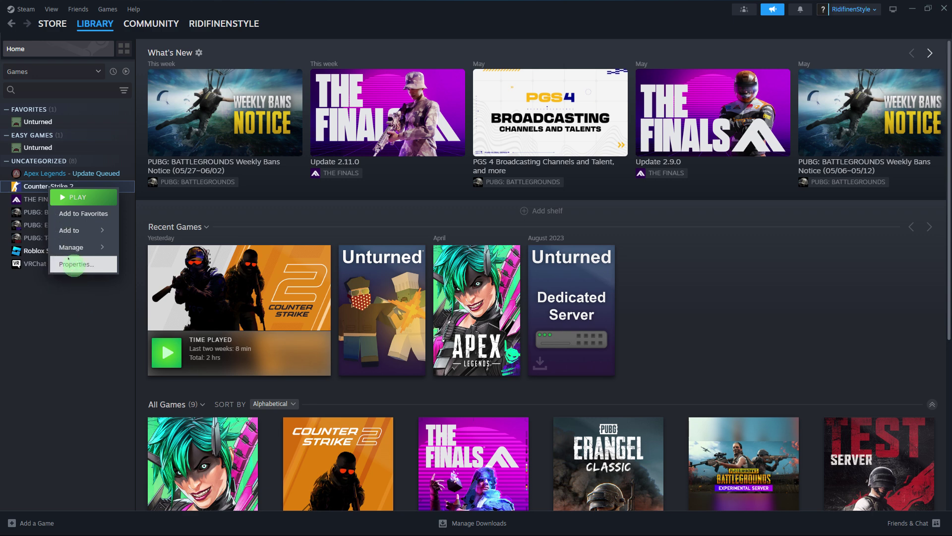
# Open Counter-Strike 2's Properties from its context menu in the Steam library.
pyautogui.click(74, 264)
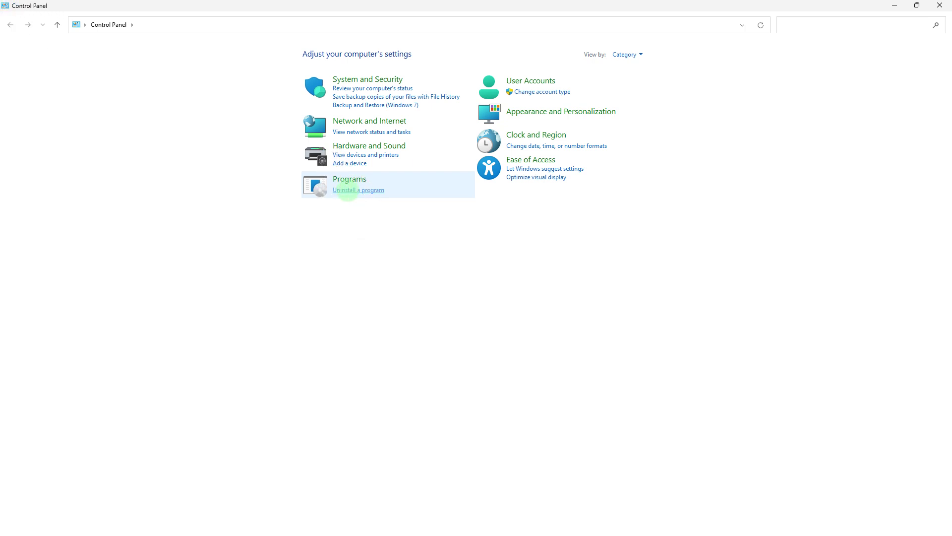
# Go to Uninstall a program and bring up the uninstall option for Steam.
pyautogui.click(347, 190)
pyautogui.rightClick(119, 274)
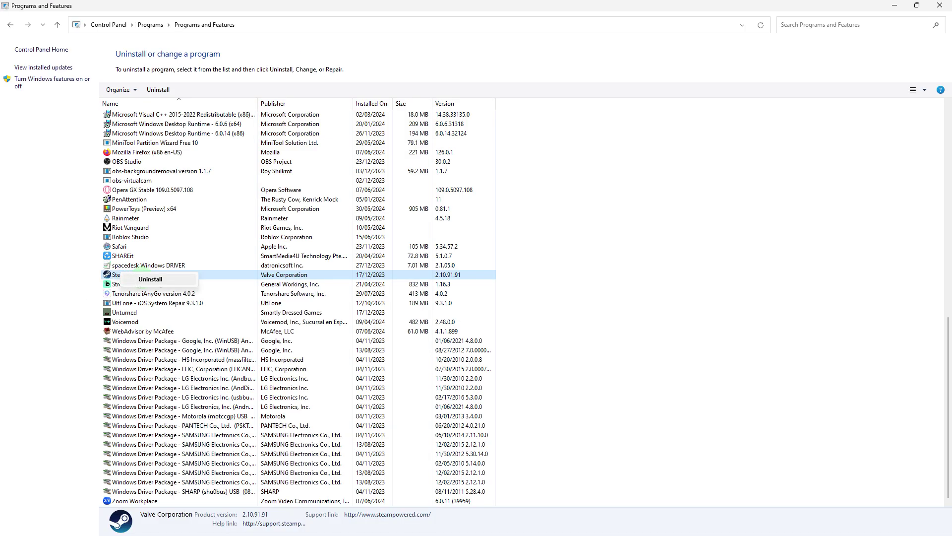